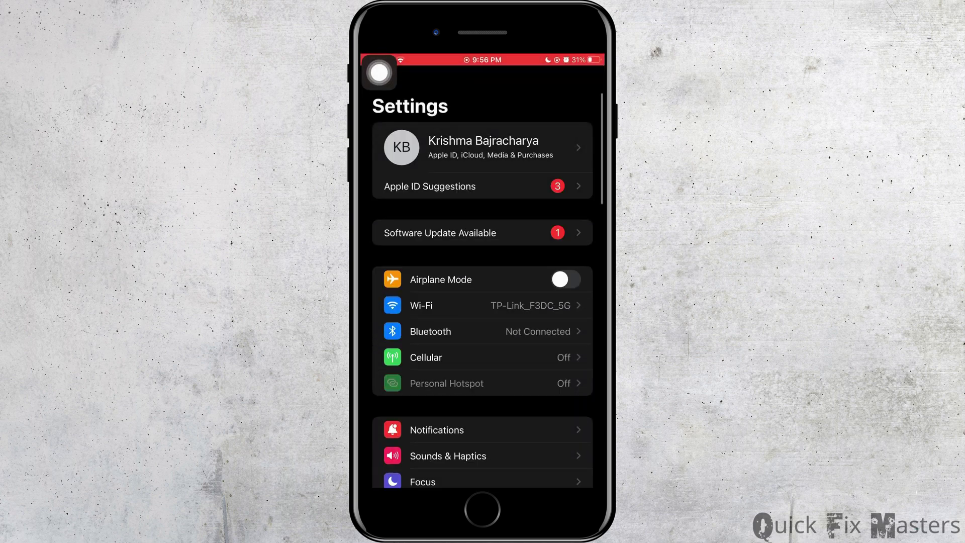
scroll(483, 294, "down", 5)
scroll(483, 294, "down", 5)
scroll(482, 295, "down", 5)
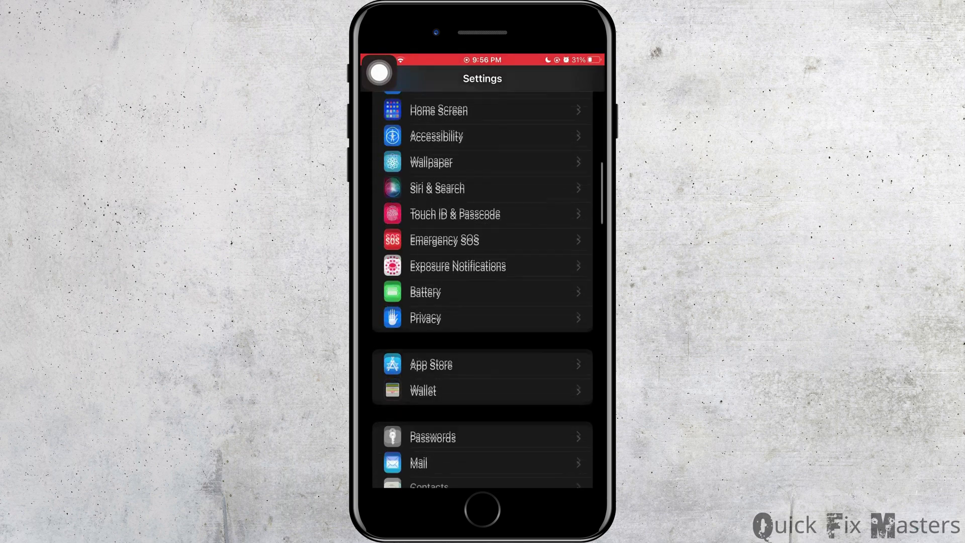
scroll(483, 294, "down", 5)
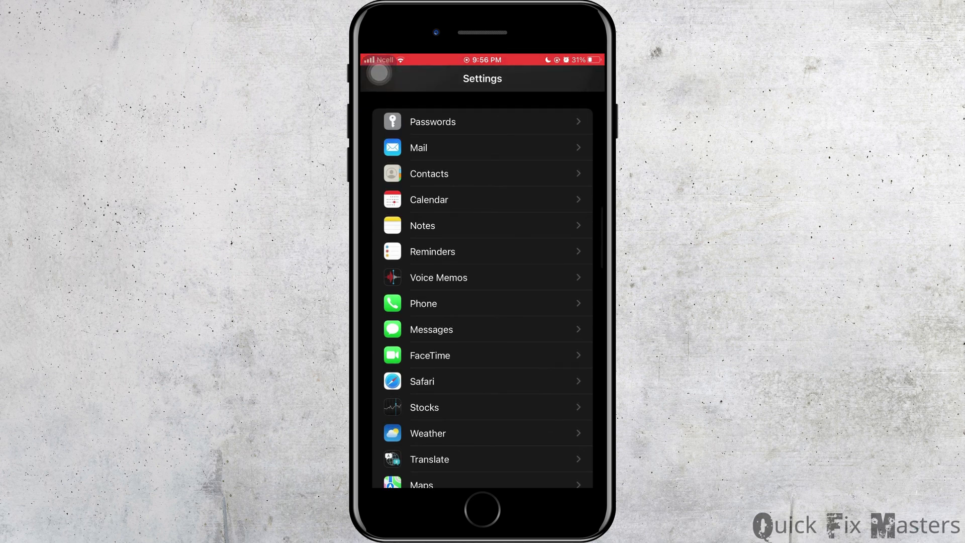
Visit the Messages settings, dismiss the accessibility shortcut menu, and return to the Settings list
left_click(431, 330)
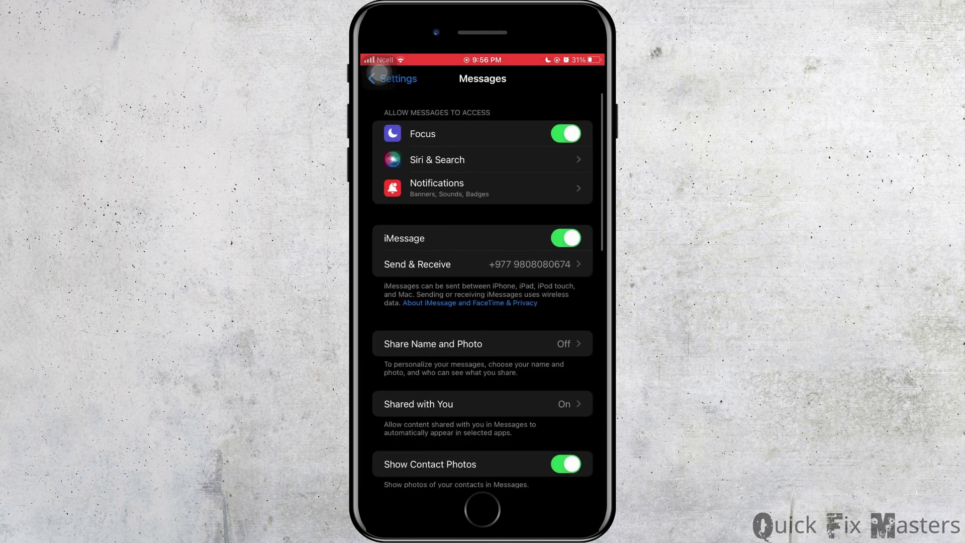
scroll(483, 302, "down", 3)
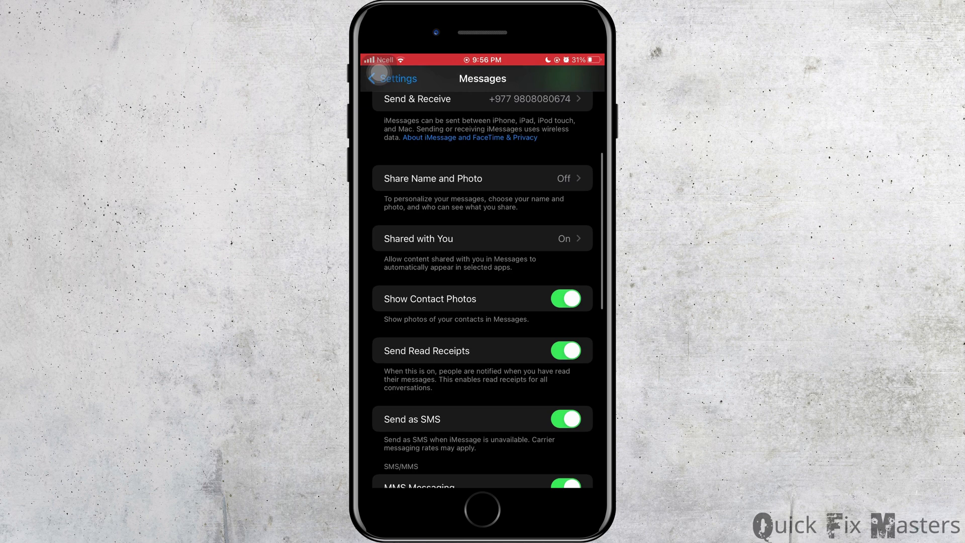
left_click(380, 71)
left_click(483, 347)
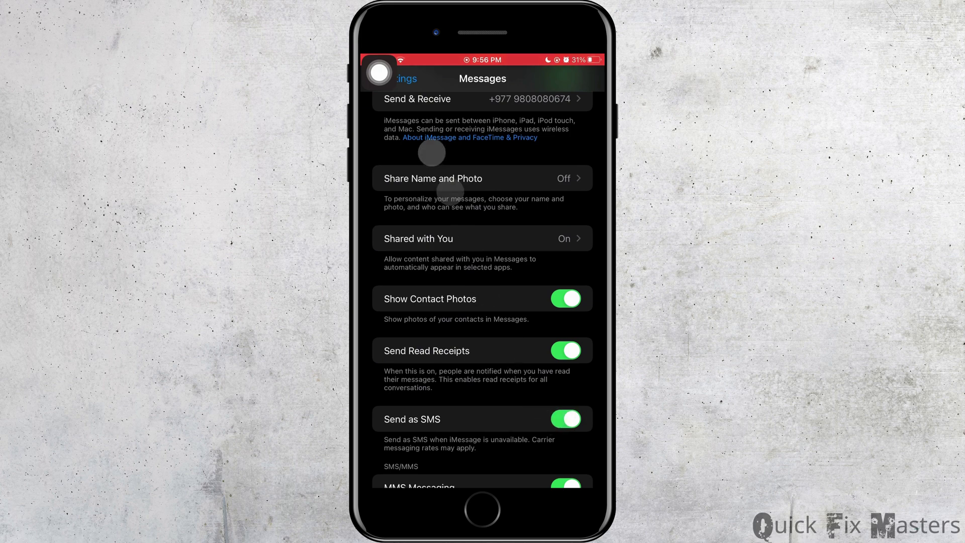
left_click(408, 79)
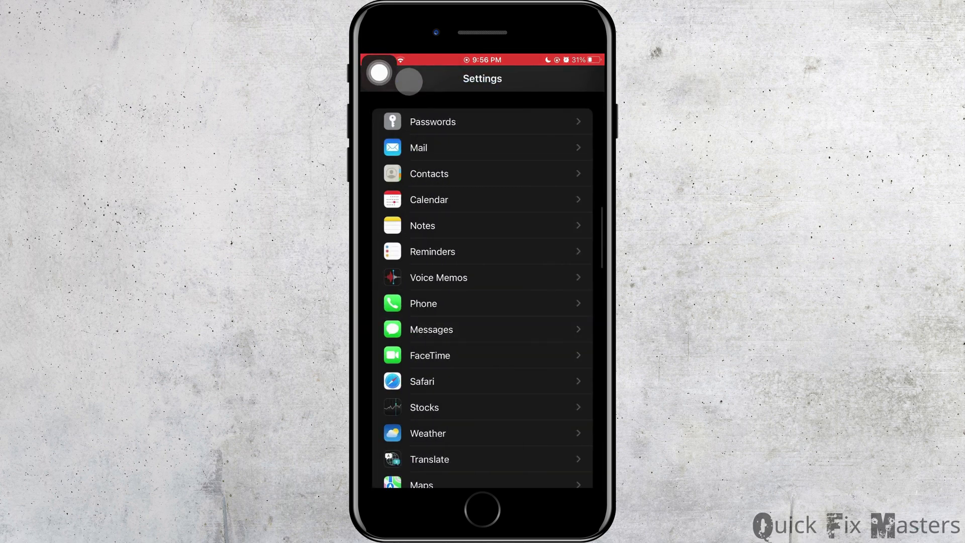
scroll(482, 302, "up", 10)
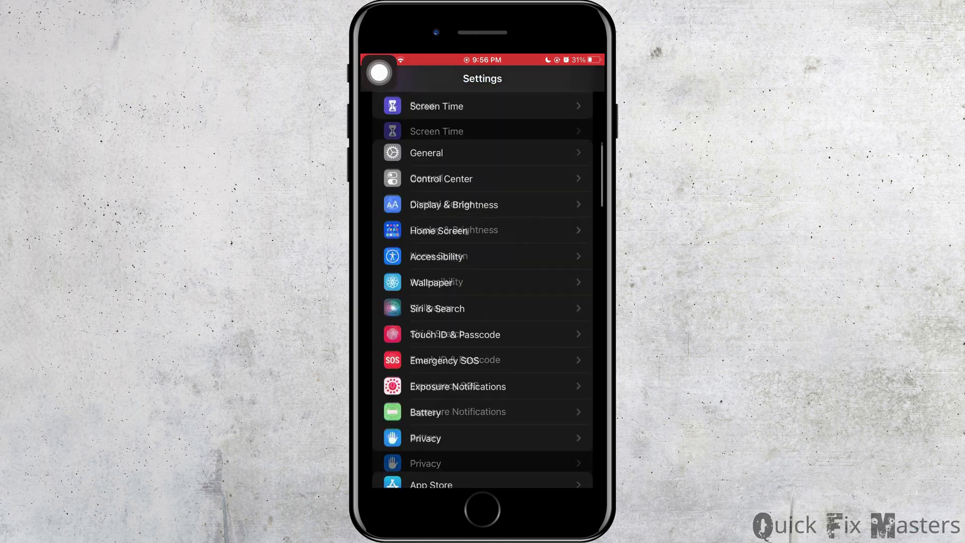
Turn Date & Time's Set Automatically off and back on, ending on the General page
left_click(394, 284)
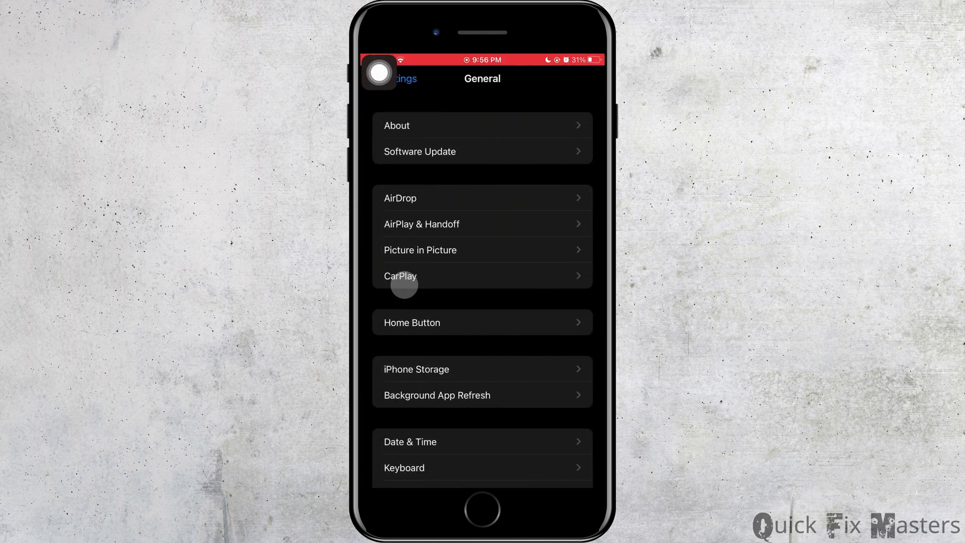
left_click(408, 442)
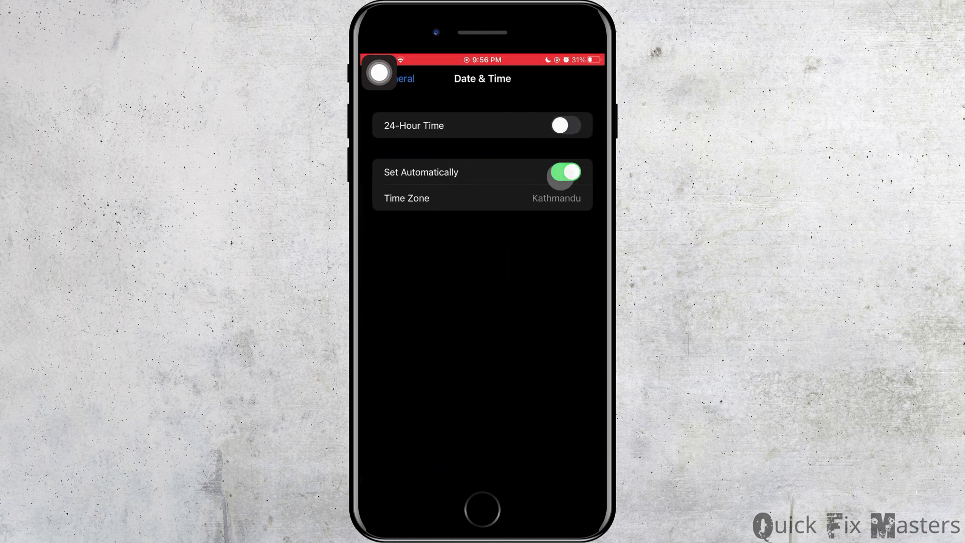
left_click_drag(379, 72, 585, 370)
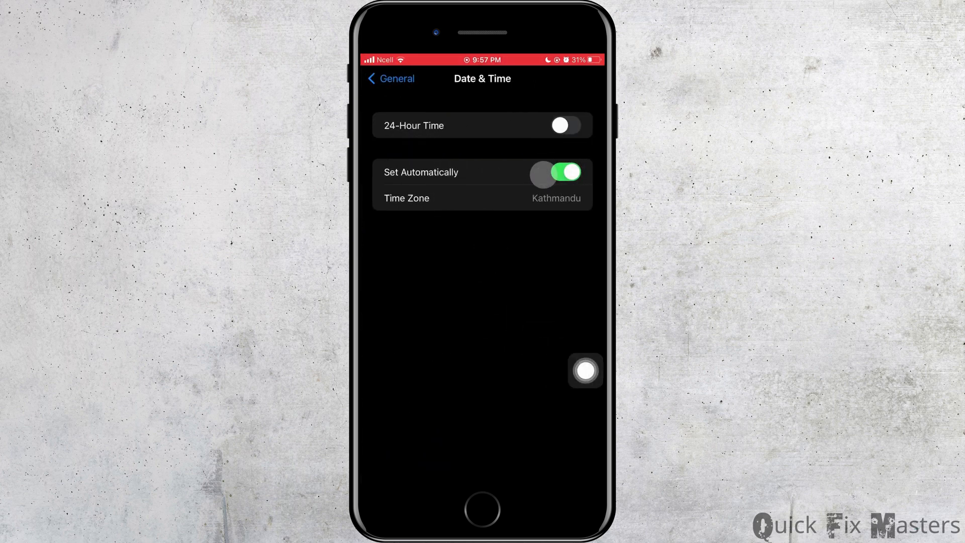
left_click(585, 370)
left_click(483, 226)
left_click(565, 172)
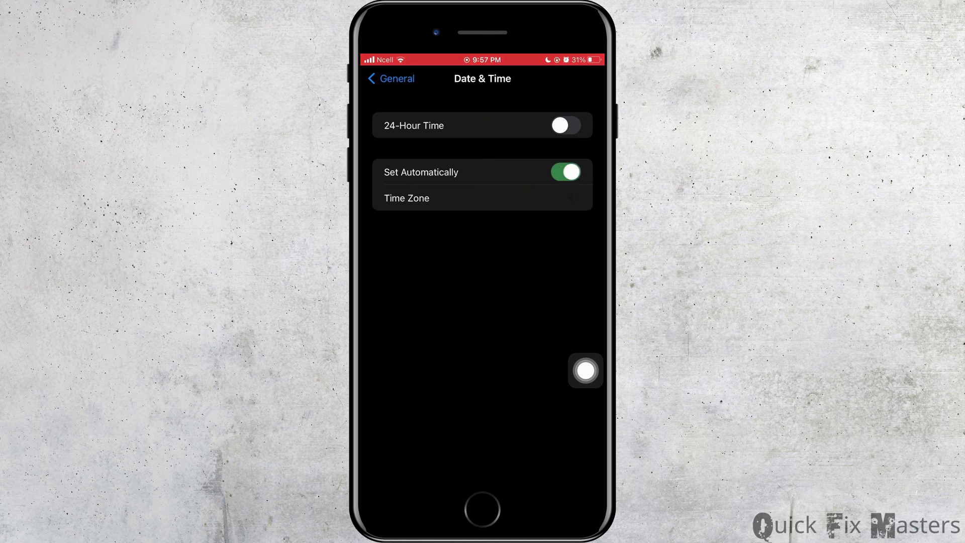
left_click(390, 79)
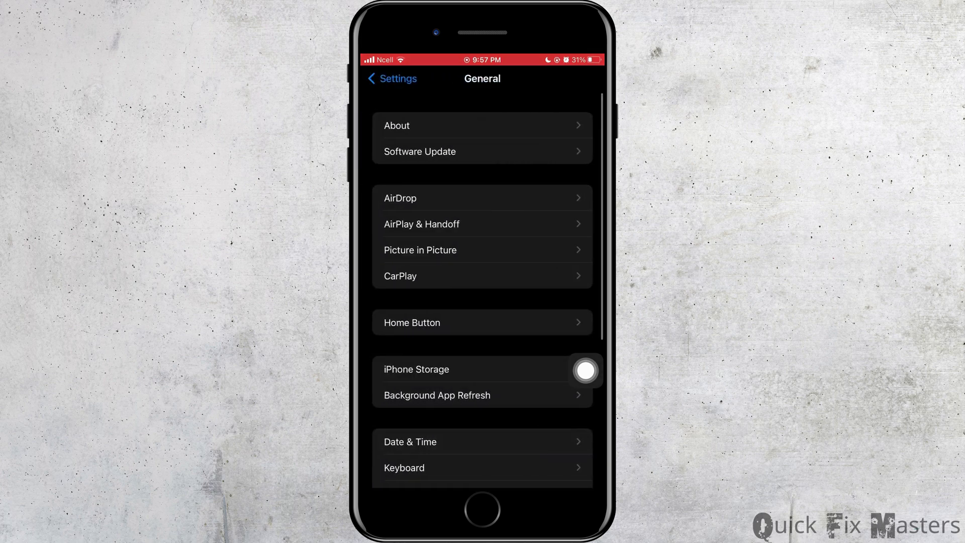
Confirm iMessage is still on in Messages, then go to the Home Screen via AssistiveTouch
left_click(392, 78)
scroll(482, 302, "down", 10)
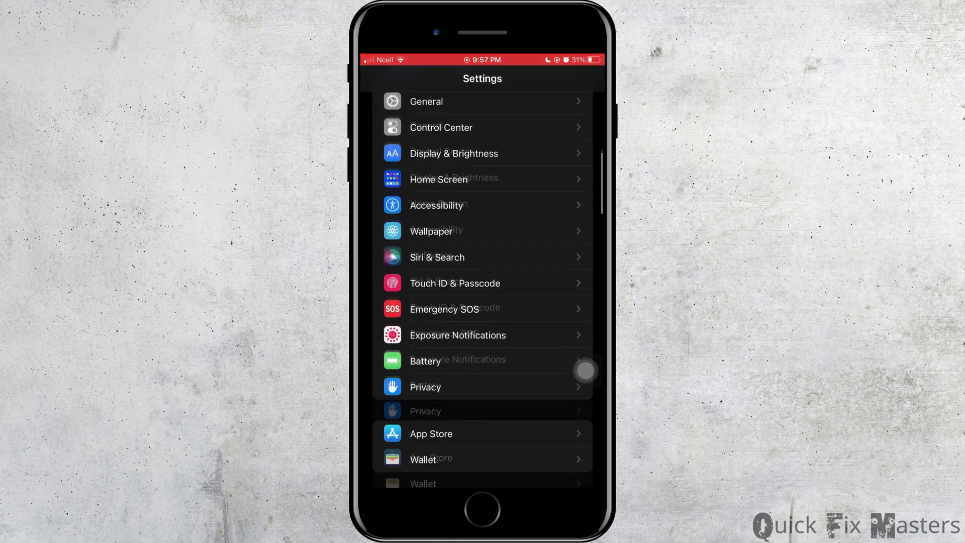
scroll(483, 301, "down", 3)
left_click(432, 188)
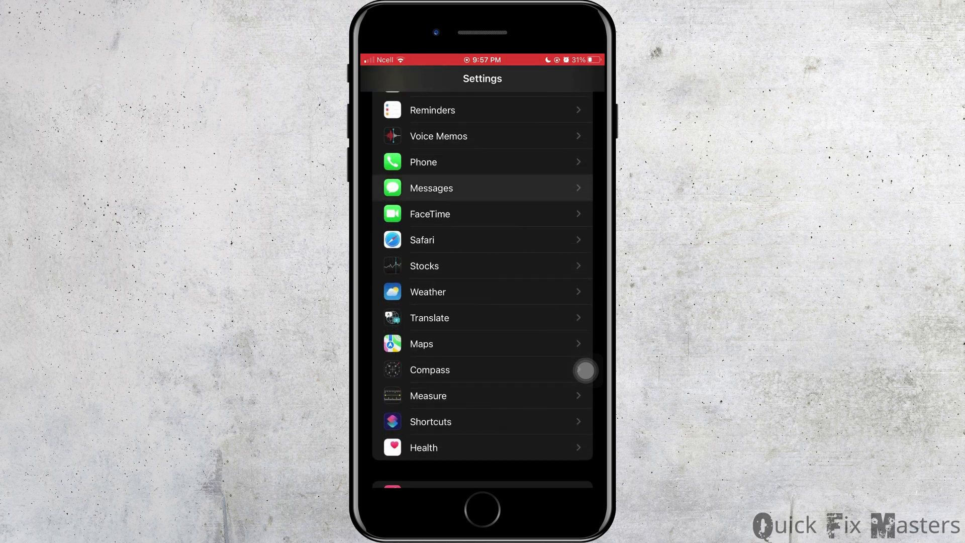
scroll(585, 370, "down", 2)
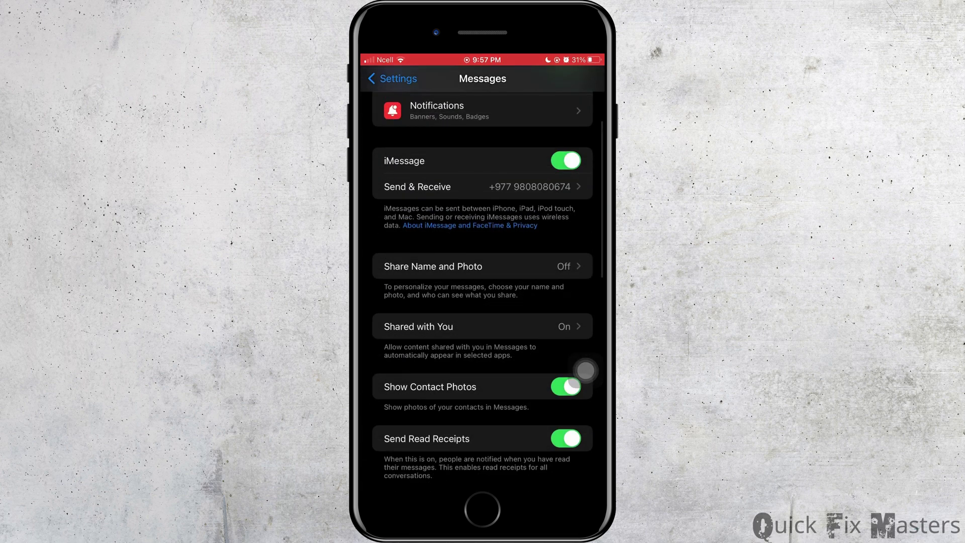
scroll(482, 301, "up", 2)
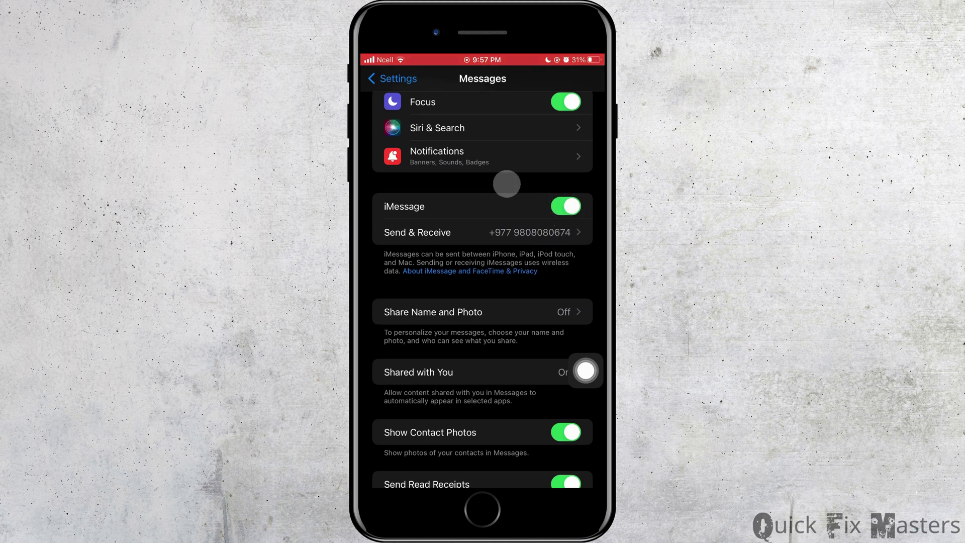
left_click(379, 75)
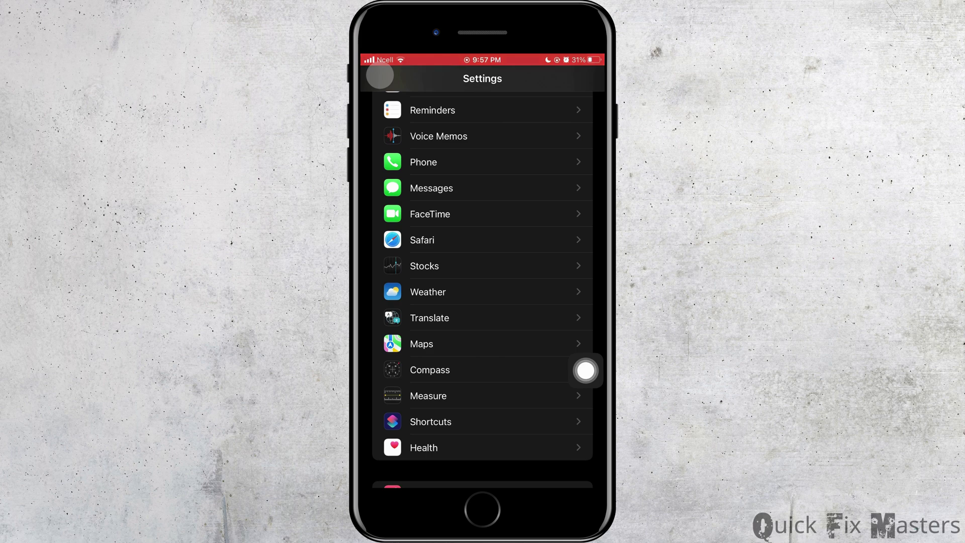
left_click(585, 370)
left_click(482, 332)
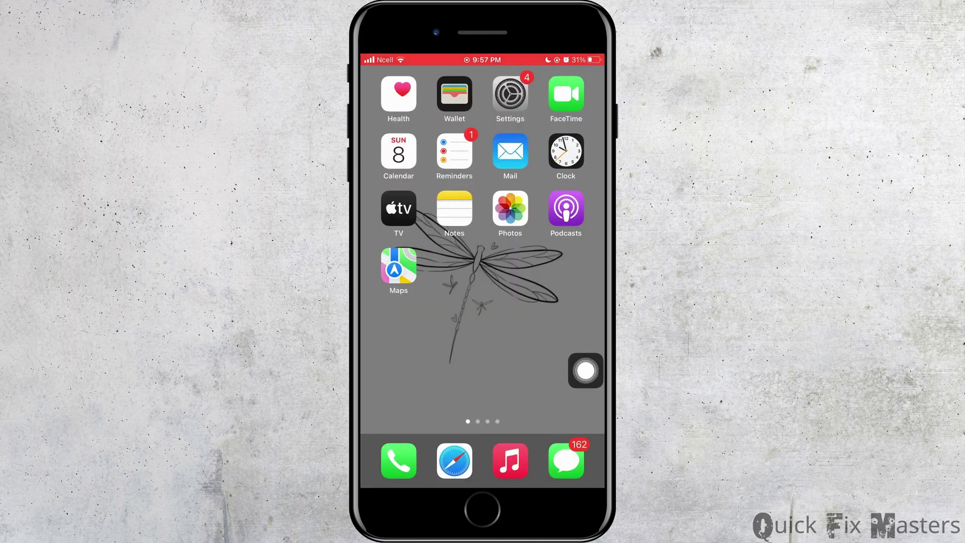
Show the power-off slider through AssistiveTouch, cancel it, and unlock with the passcode
left_click(585, 370)
left_click(483, 388)
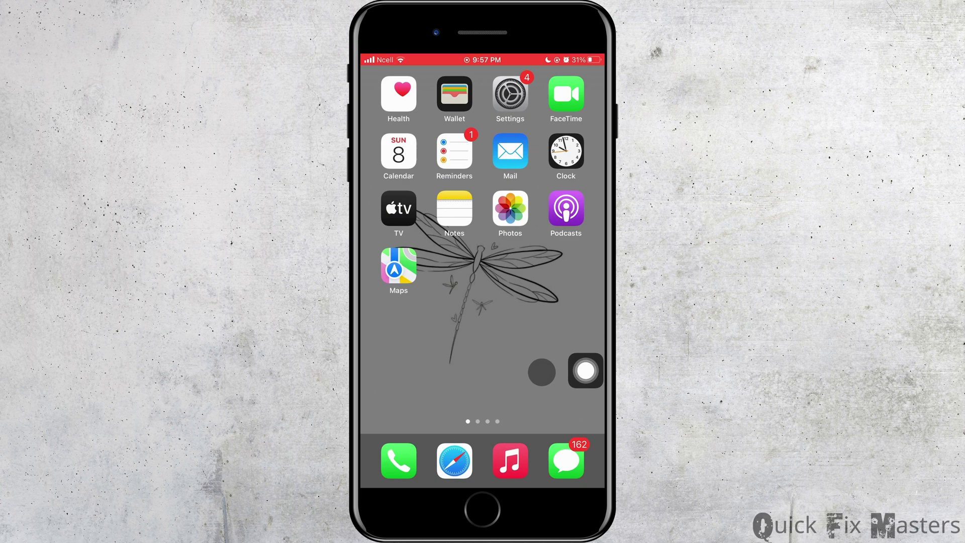
left_click(586, 371)
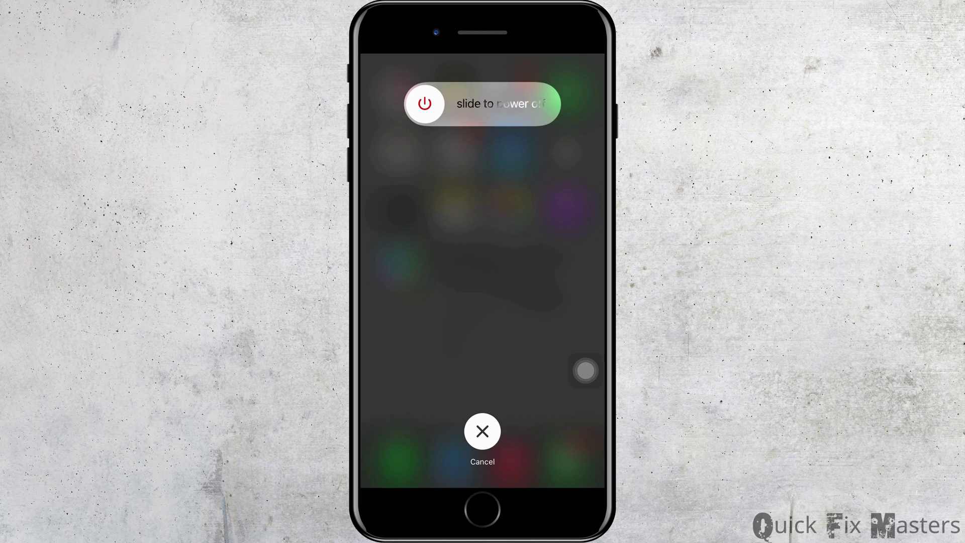
left_click(483, 432)
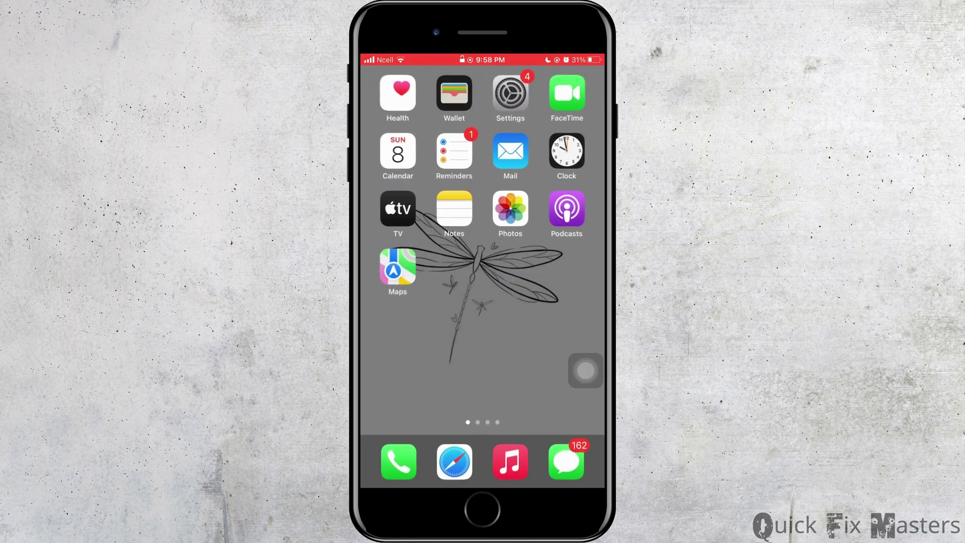
left_click(511, 92)
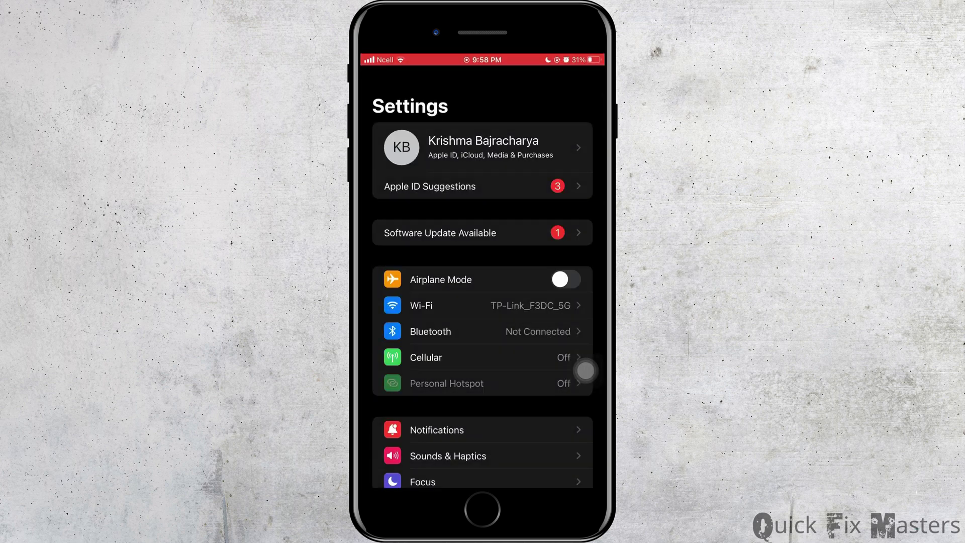
scroll(482, 301, "down", 5)
Open General > Transfer or Reset iPhone and show the Reset options sheet
left_click(586, 368)
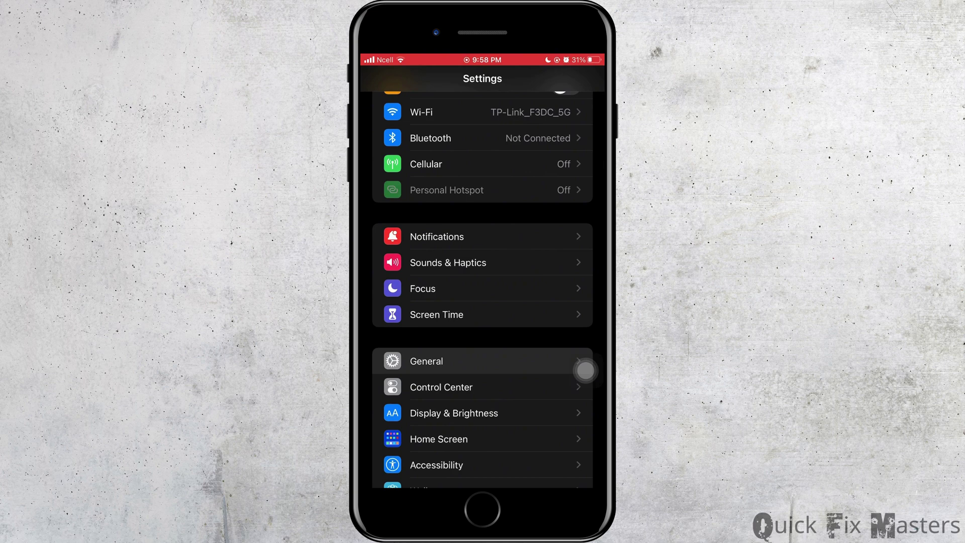
scroll(483, 301, "down", 5)
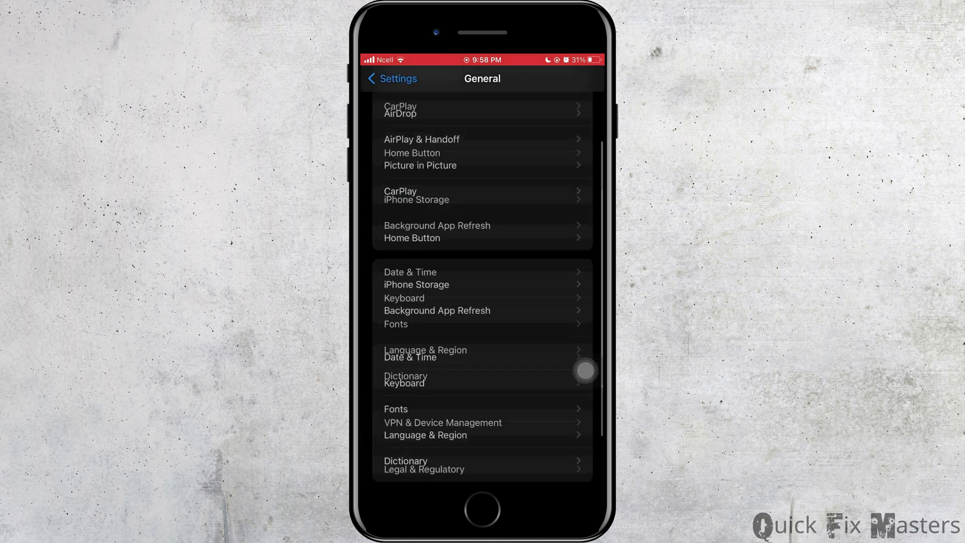
left_click(582, 373)
left_click(478, 379)
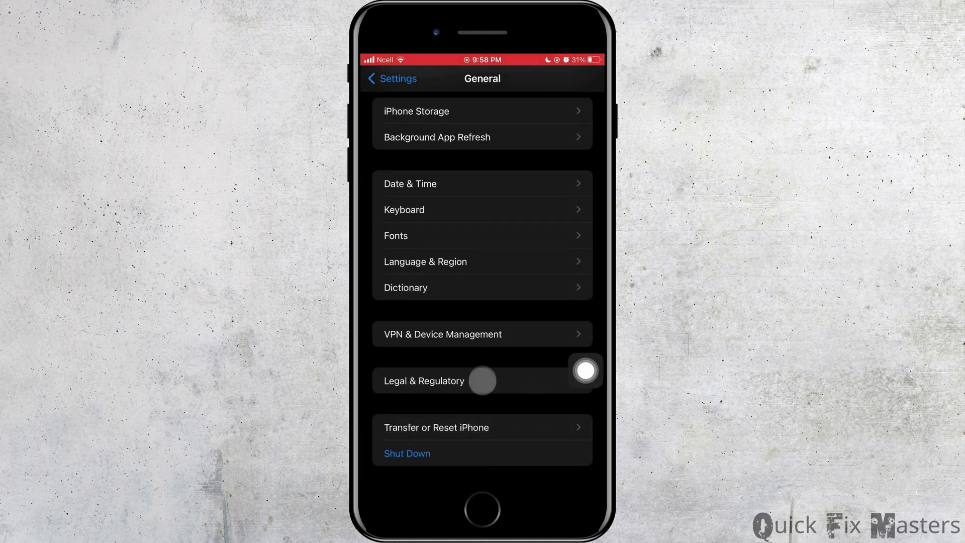
left_click(478, 427)
left_click(467, 425)
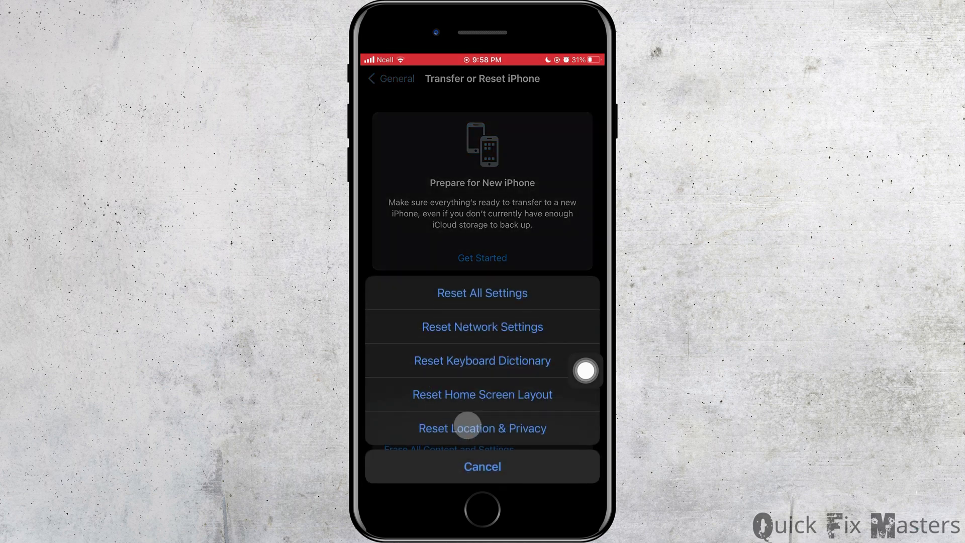
Choose Reset Network Settings from the Reset action sheet
left_click(509, 328)
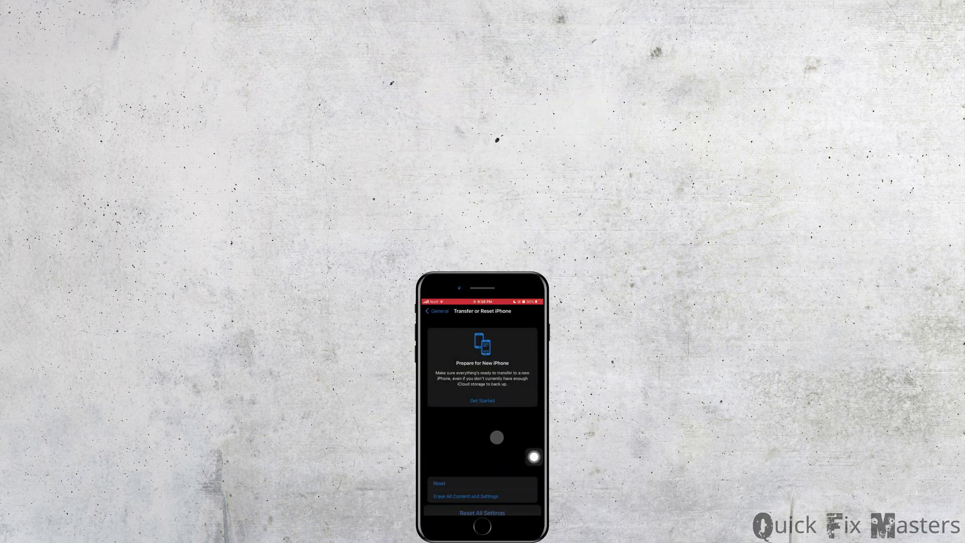